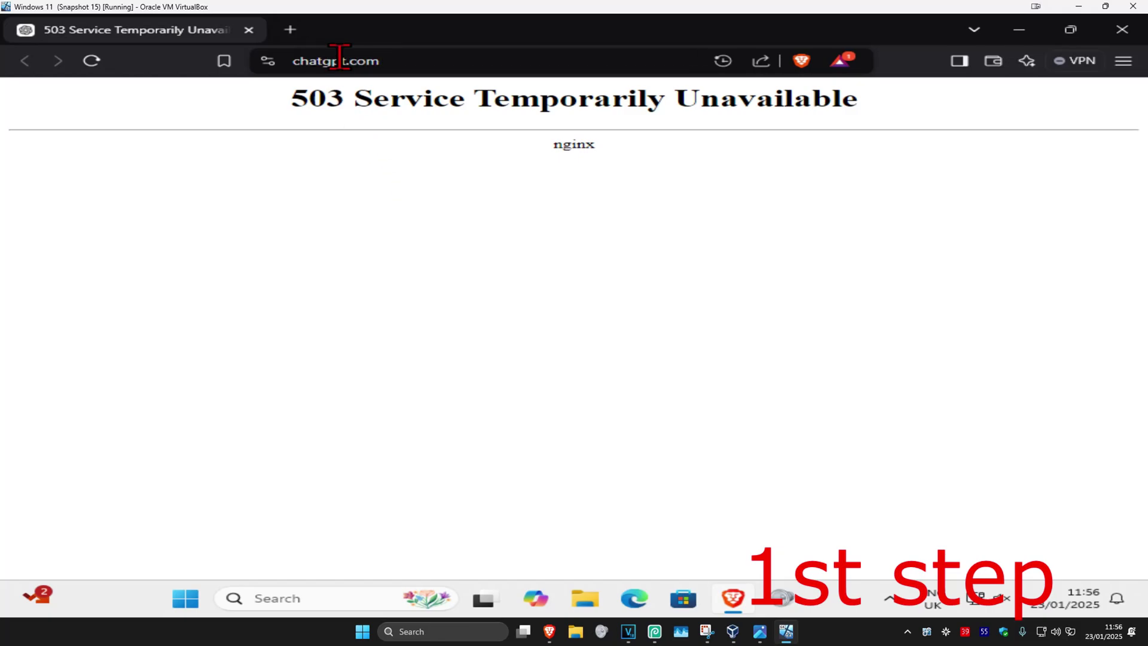
Step: Delete chatgpt.com's cookies and site data from its Site settings page
{"action": "left_click", "coordinate": [267, 60]}
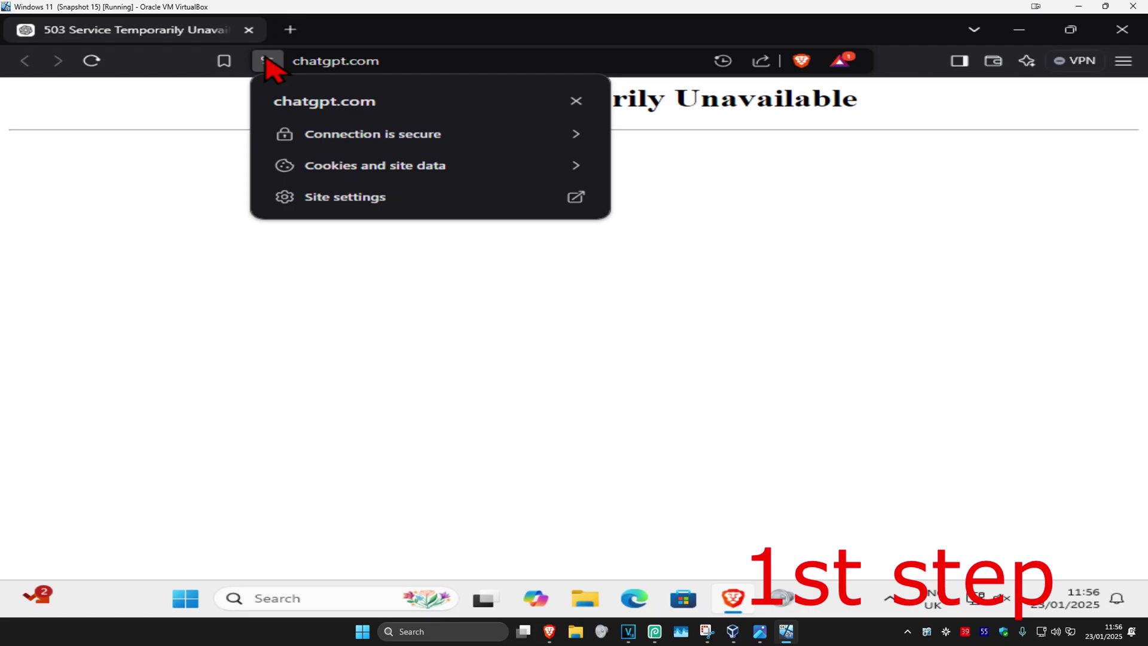
{"action": "left_click", "coordinate": [350, 199]}
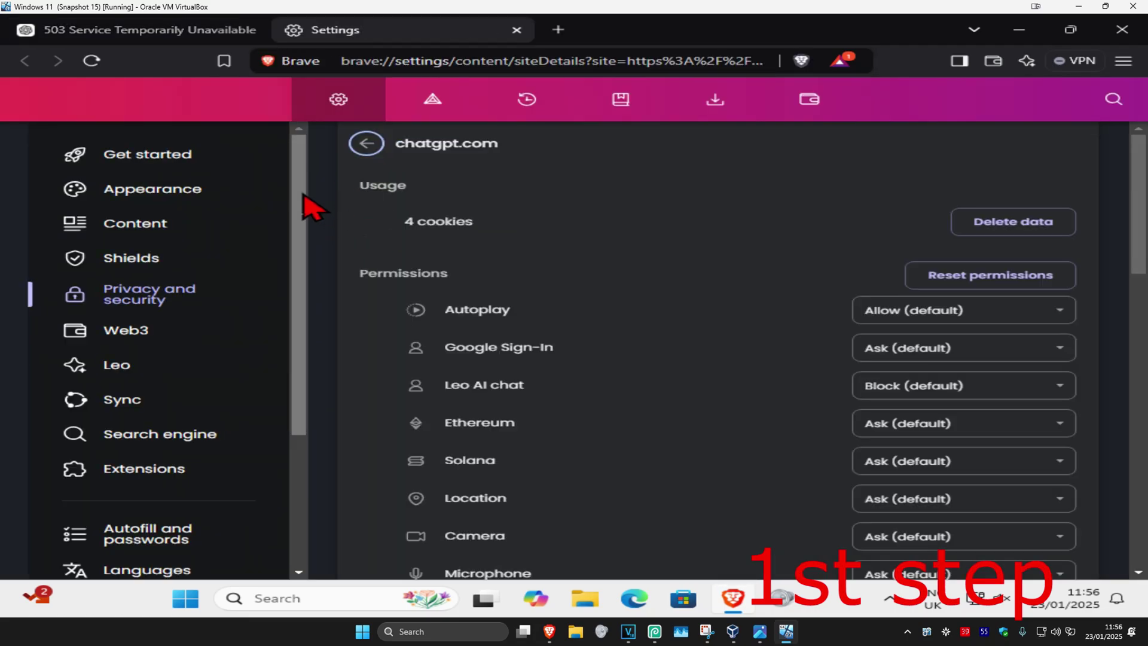
{"action": "left_click", "coordinate": [995, 228]}
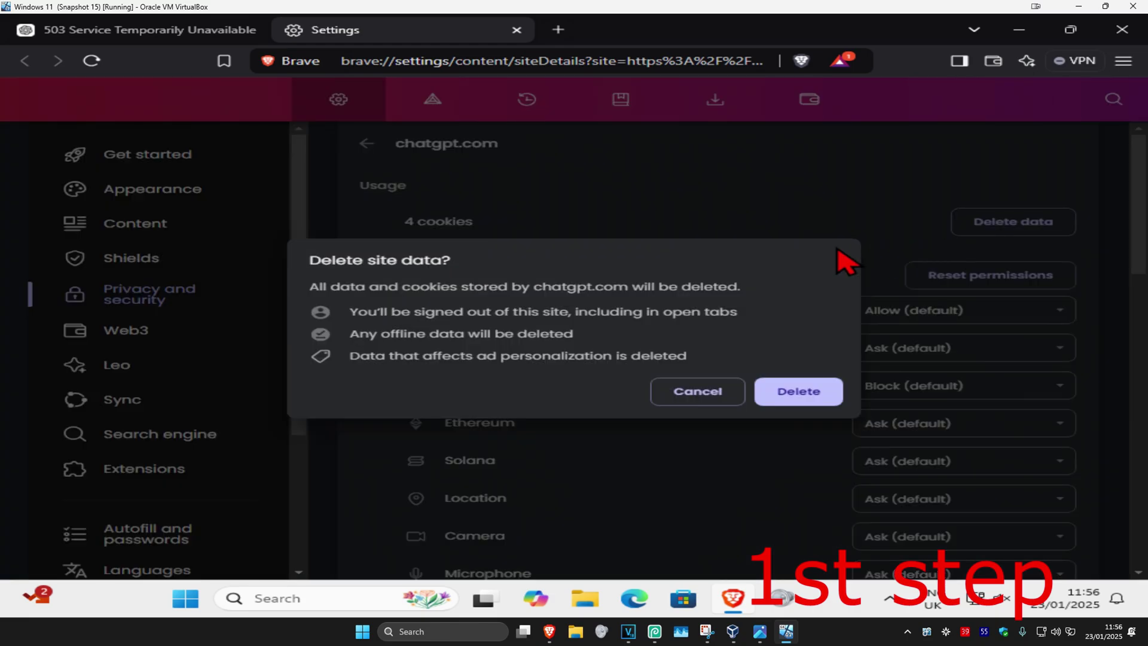
{"action": "left_click", "coordinate": [785, 393]}
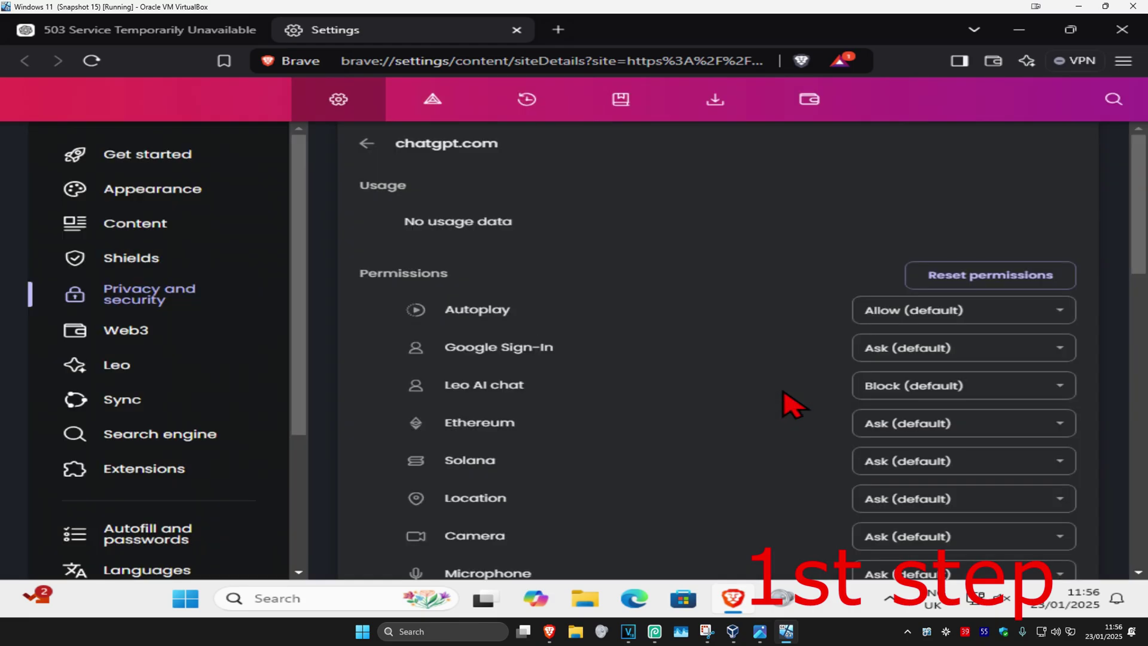
Step: On the 503 tab, remove the chatgpt.com entry from Manage on-device site data
{"action": "left_click", "coordinate": [139, 36]}
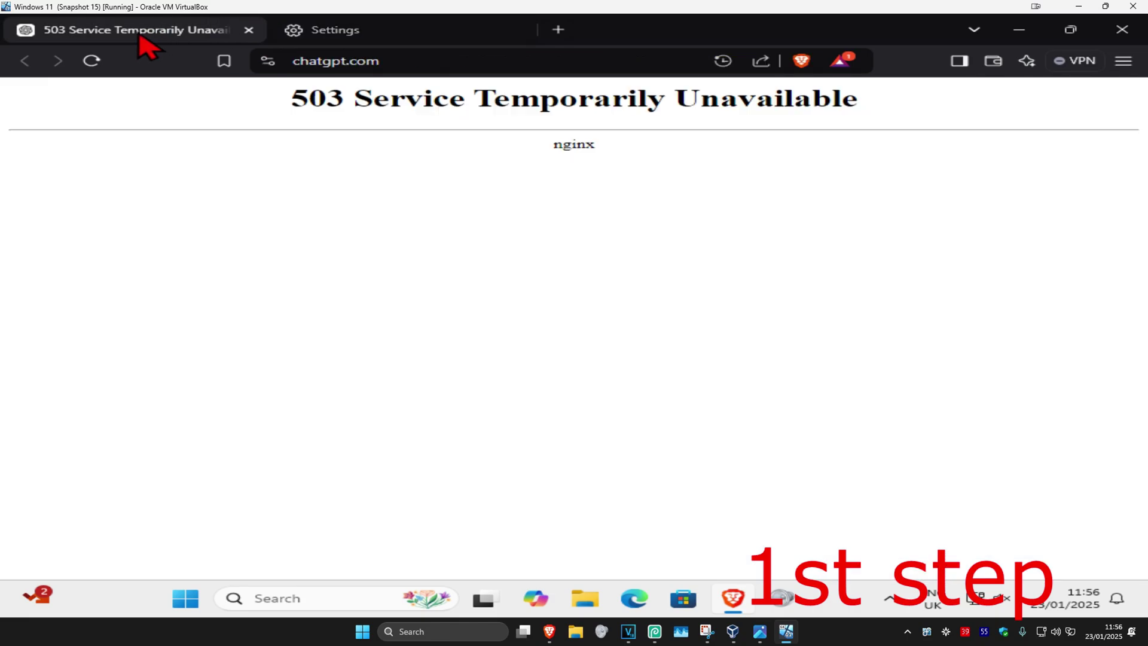
{"action": "left_click", "coordinate": [268, 62]}
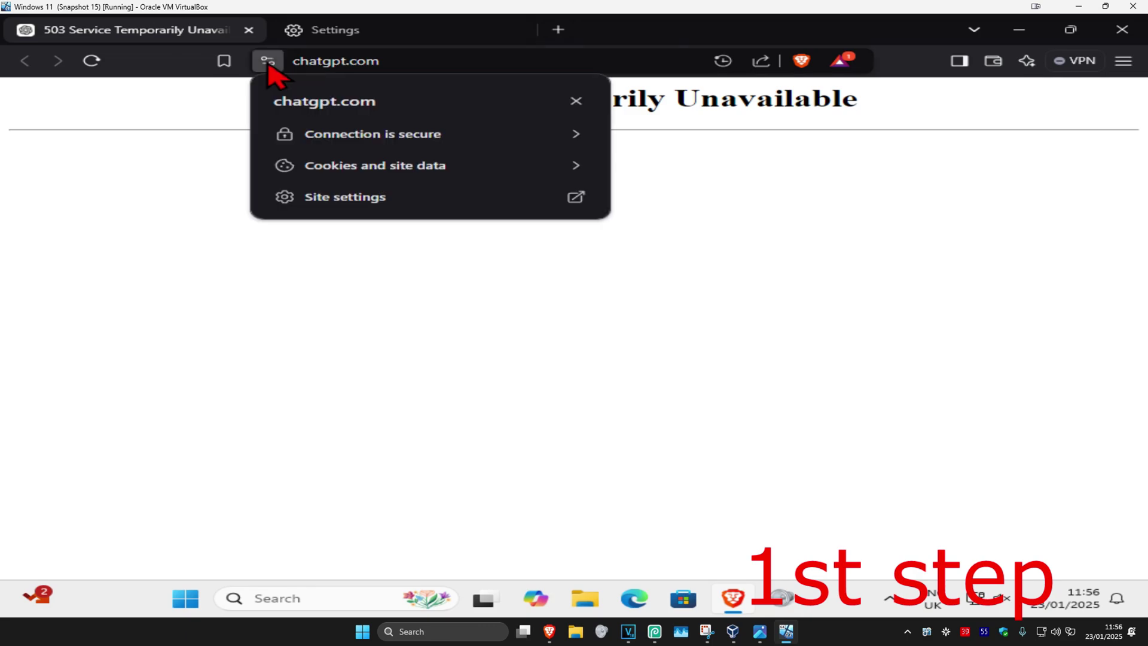
{"action": "left_click", "coordinate": [351, 165]}
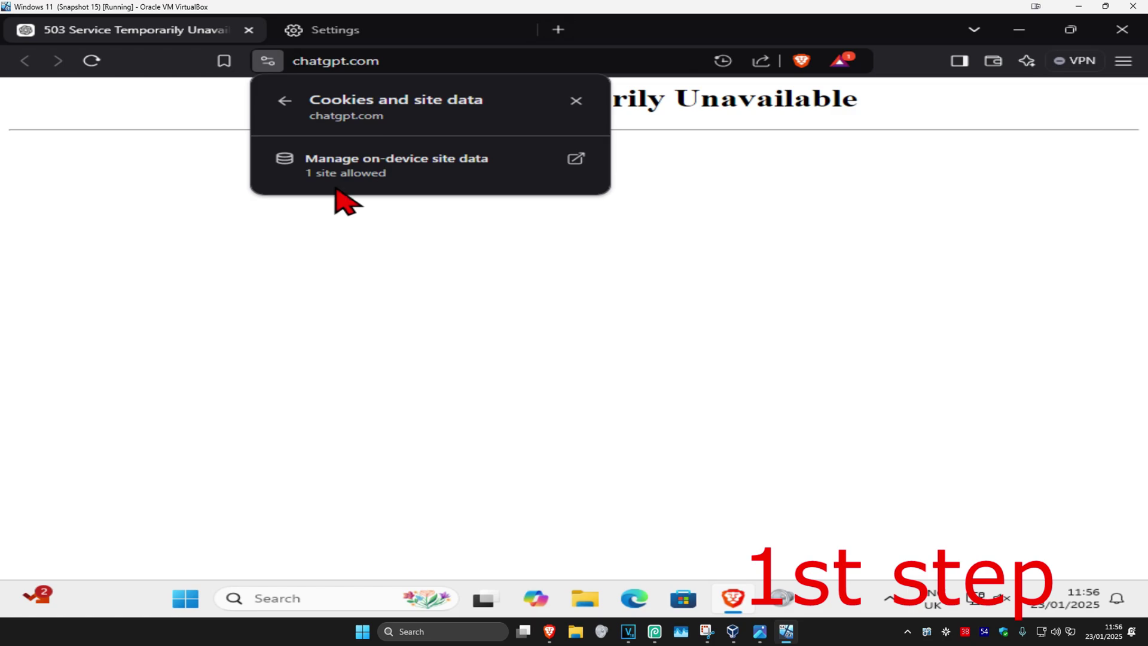
{"action": "left_click", "coordinate": [375, 169]}
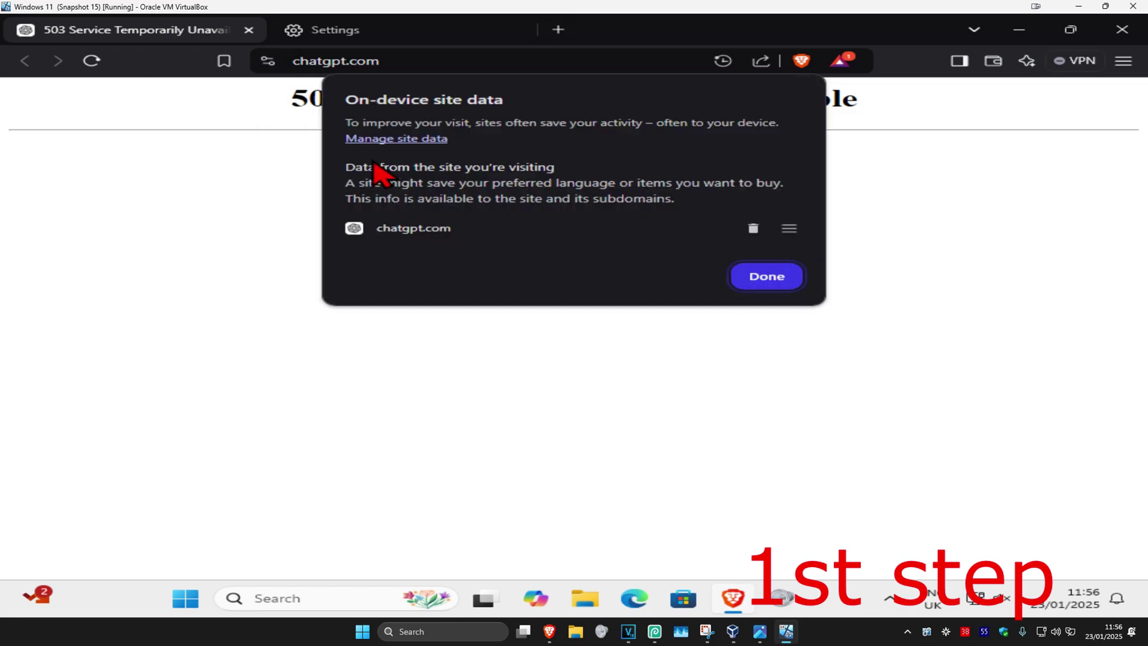
{"action": "left_click", "coordinate": [753, 229]}
{"action": "left_click", "coordinate": [766, 267]}
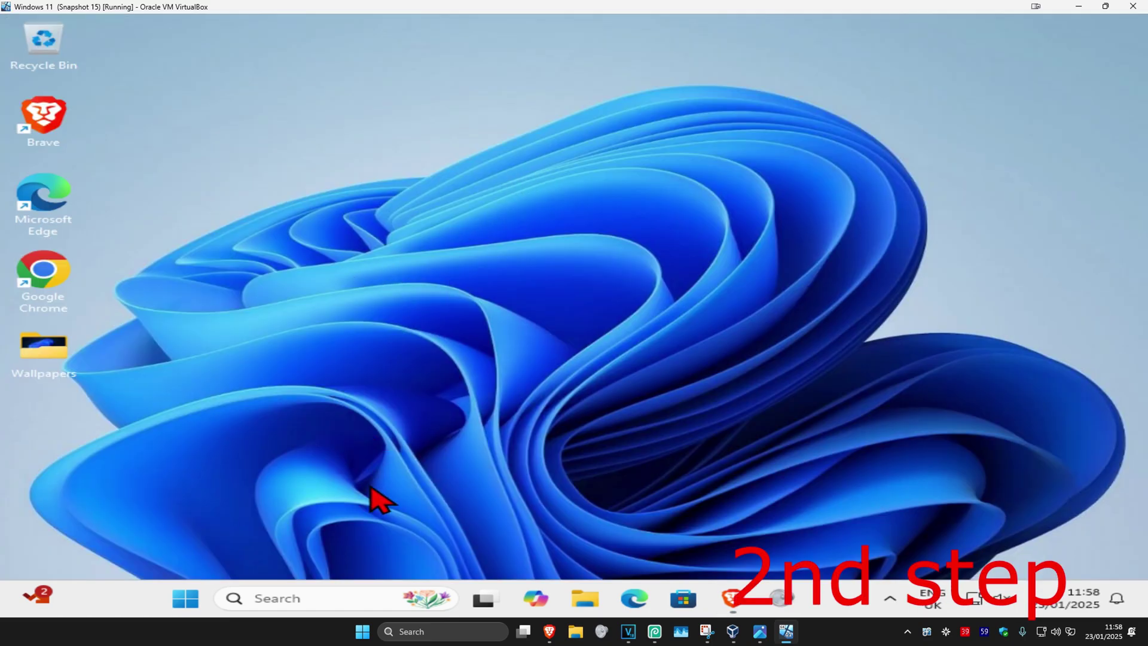
Step: Launch Command Prompt from a 'cmd' search as administrator, approving the UAC prompt
{"action": "left_click", "coordinate": [316, 597]}
{"action": "type", "text": "cmd"}
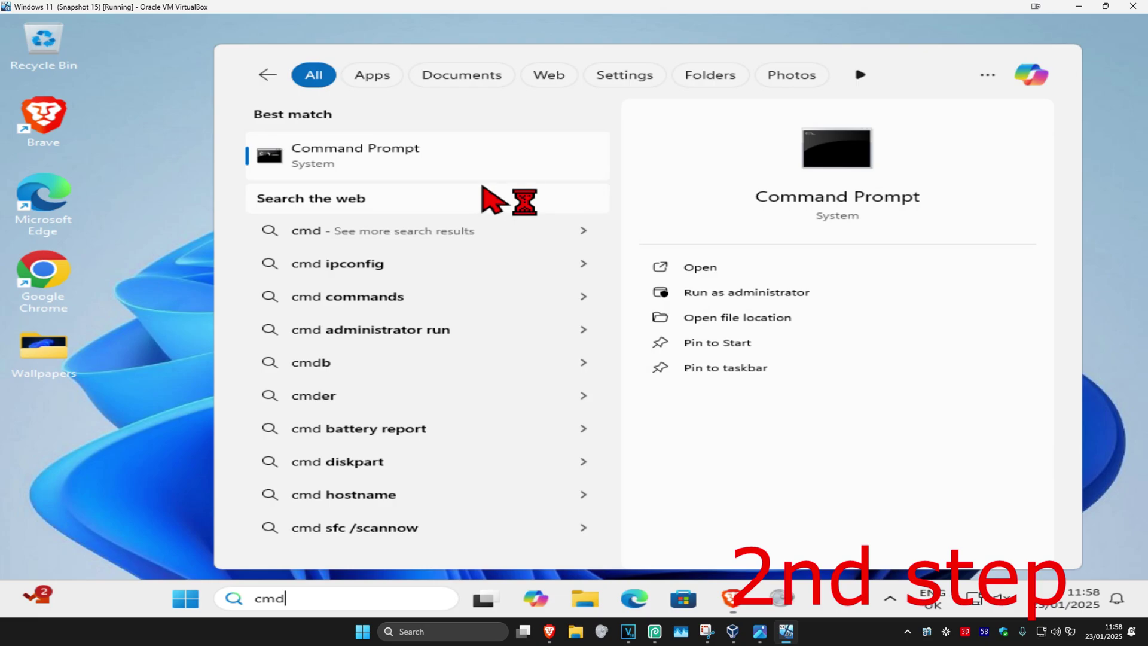
{"action": "left_click", "coordinate": [773, 294]}
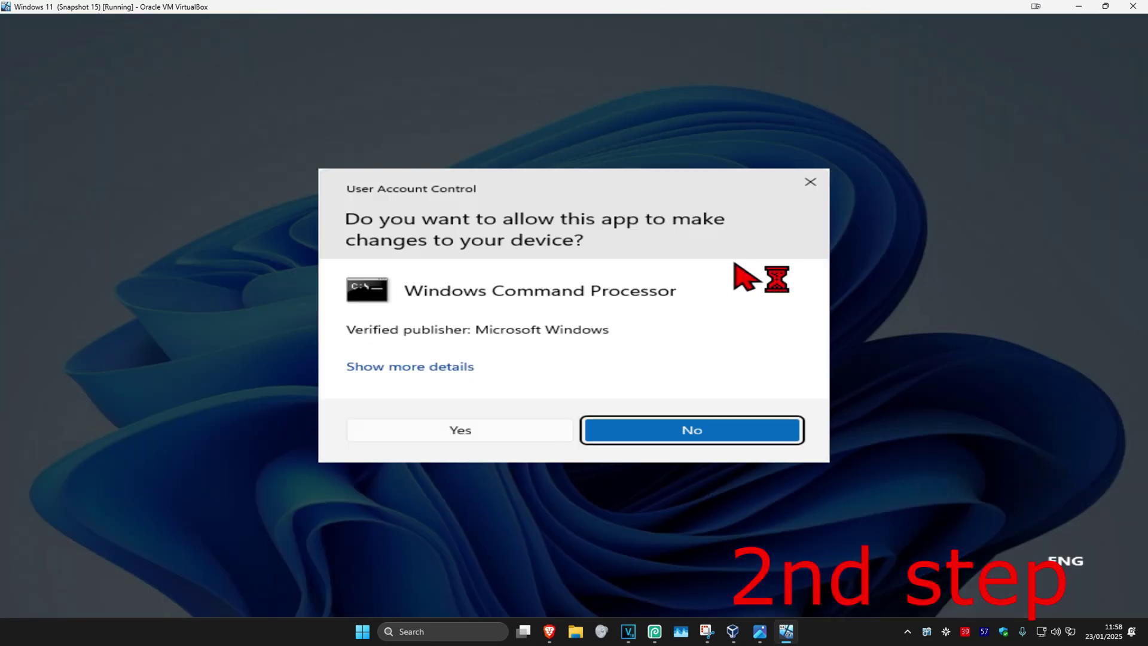
{"action": "left_click", "coordinate": [506, 433]}
{"action": "type", "text": "ipconfig /flushdns"}
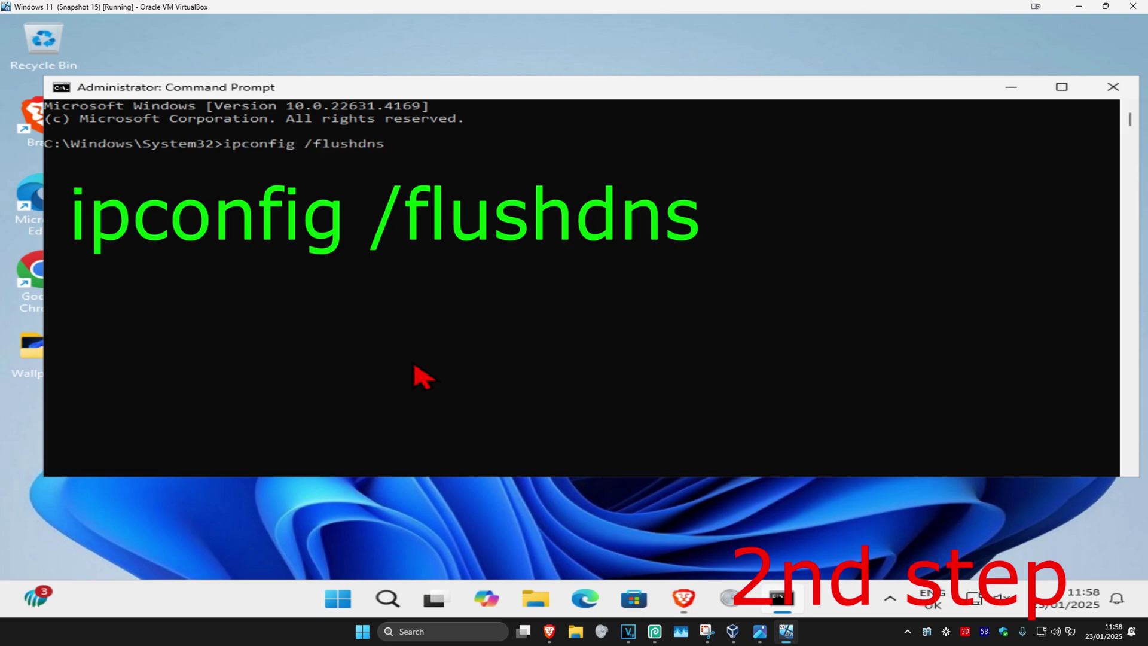
Step: Run 'ipconfig /flushdns' and then 'netsh winsock reset' in the admin Command Prompt
{"action": "key", "text": "Return"}
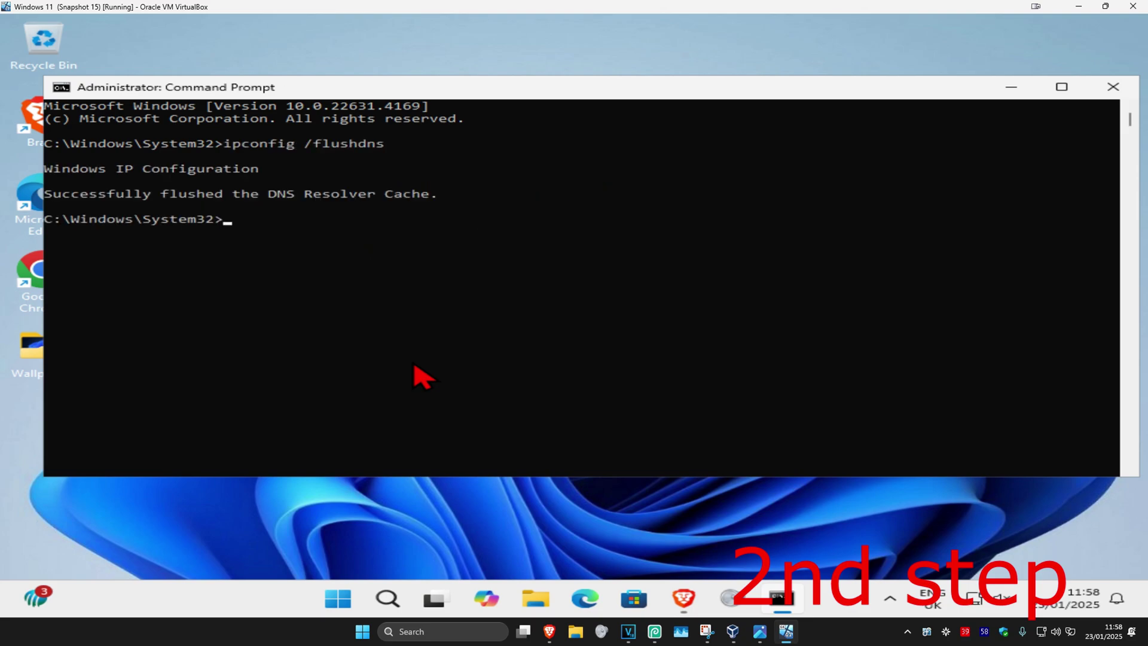
{"action": "type", "text": "netsh winsock"}
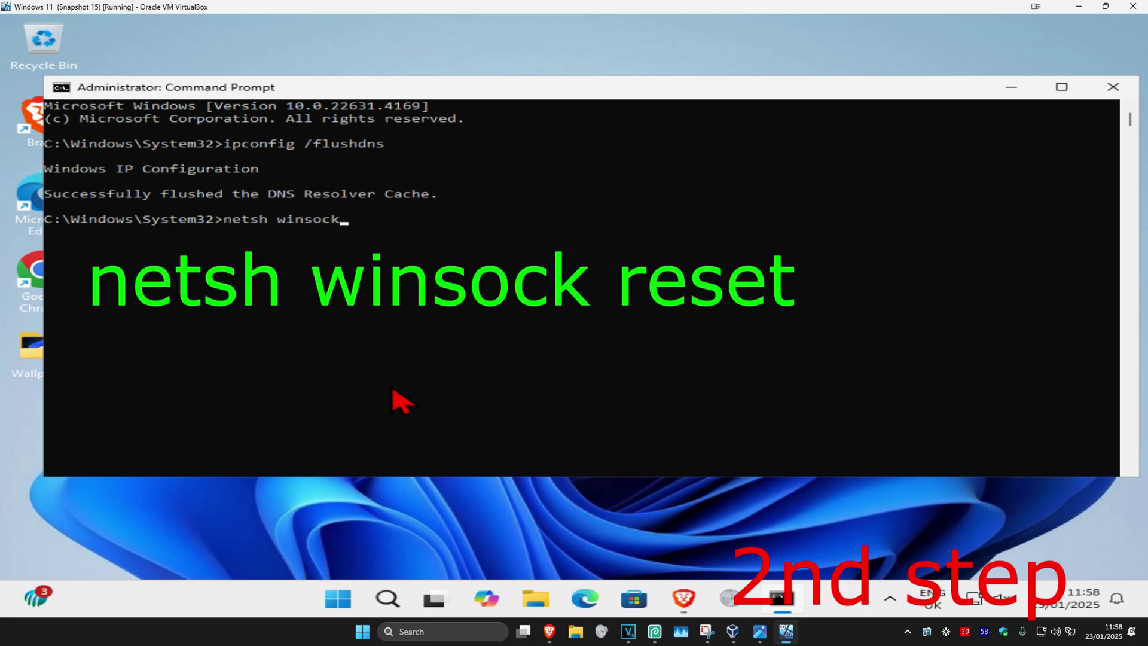
{"action": "type", "text": " reset"}
{"action": "key", "text": "Return"}
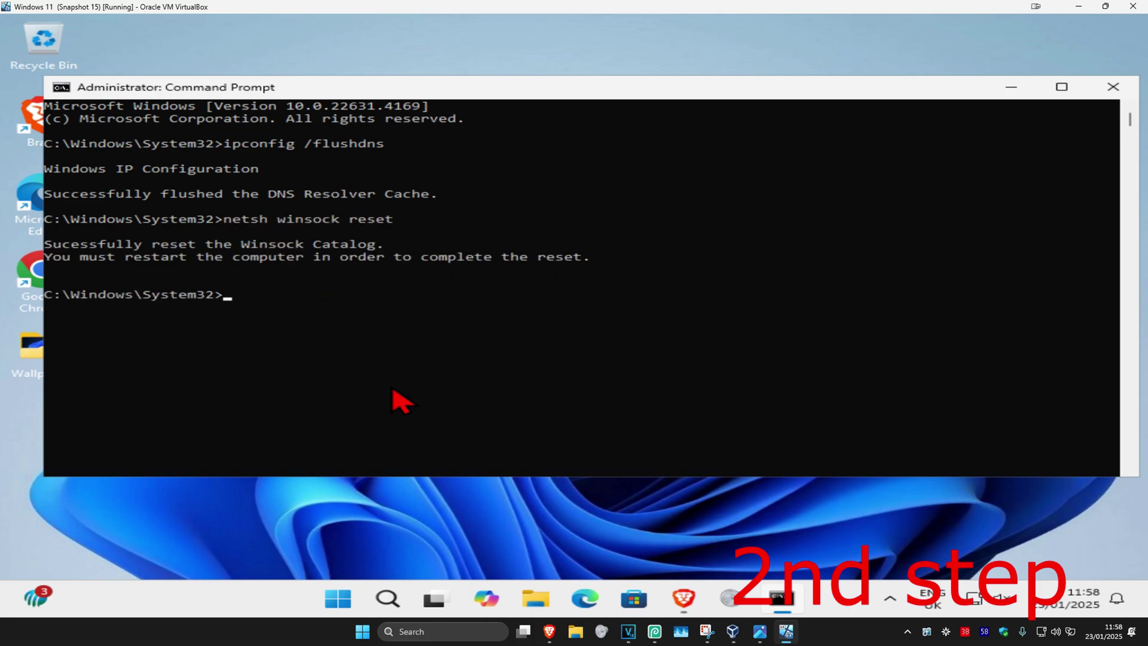
Step: Restart Windows 11 from the Start menu's Power options
{"action": "left_click", "coordinate": [338, 599]}
{"action": "left_click", "coordinate": [851, 551]}
{"action": "left_click", "coordinate": [850, 510]}
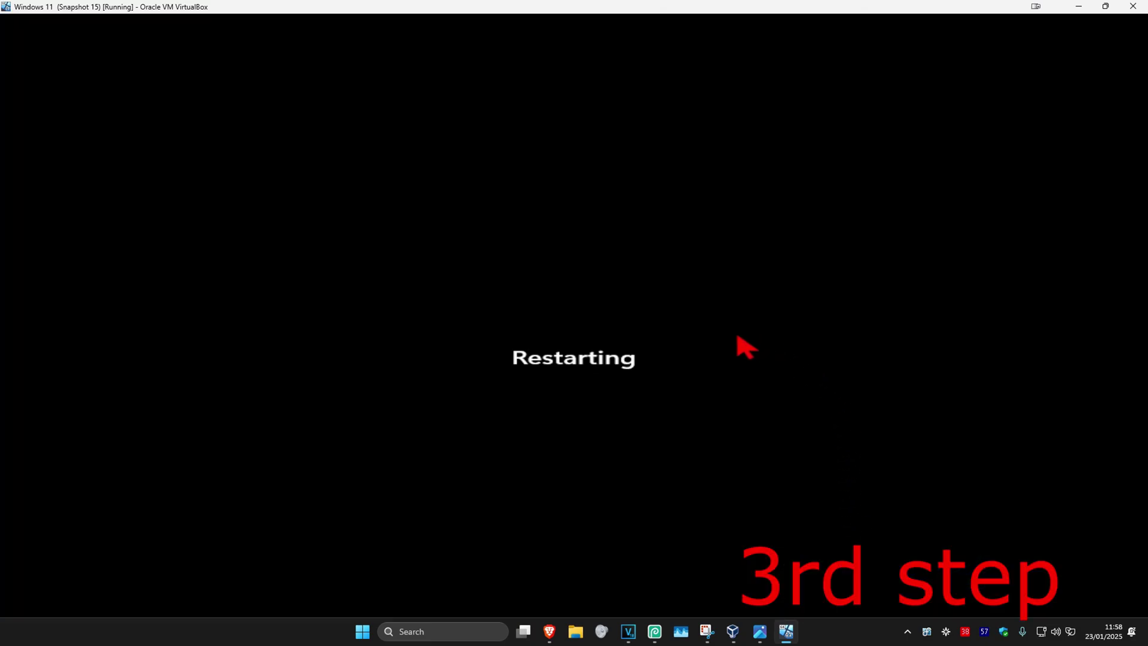